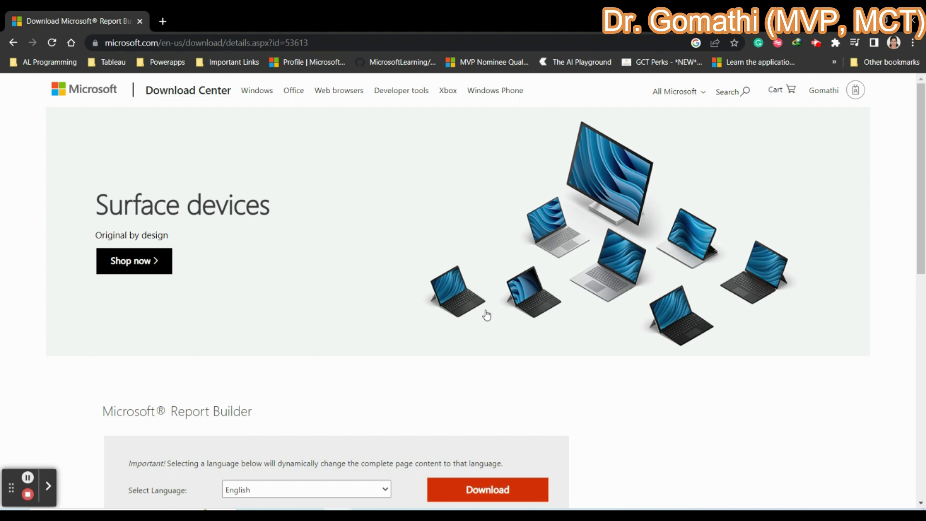
Step: Reload the Report Builder download page and highlight the language selection note
scroll(626, 316, "down", 3)
scroll(626, 316, "up", 3)
left_click(181, 46)
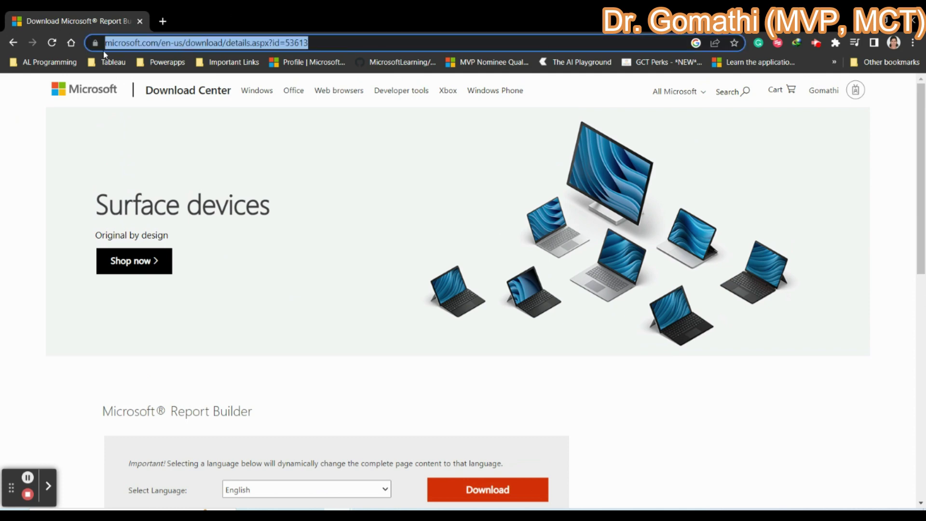
key("Return")
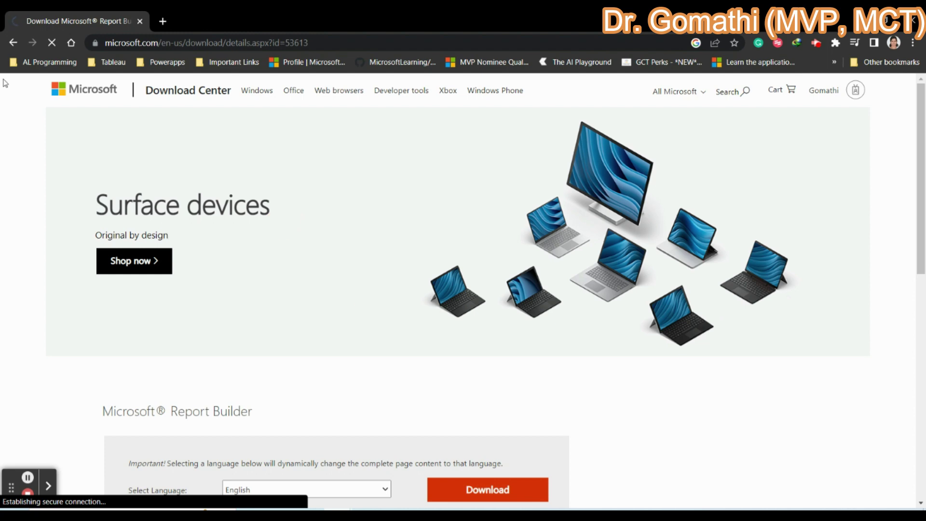
scroll(390, 278, "down", 5)
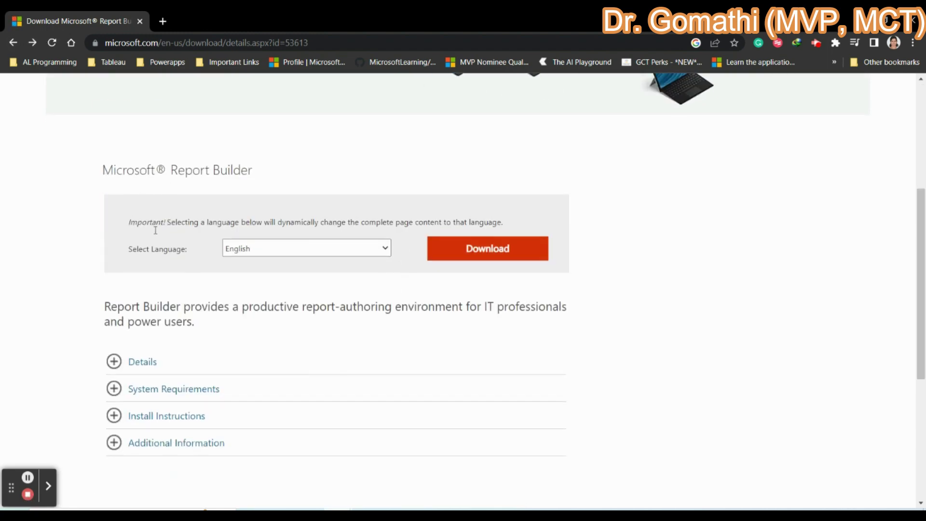
left_click_drag(125, 223, 535, 229)
left_click(745, 220)
Step: Expand Details and highlight version 15.0.19914.0 and the published date 8/16/2022
scroll(270, 289, "down", 1)
left_click(116, 302)
scroll(140, 337, "down", 1)
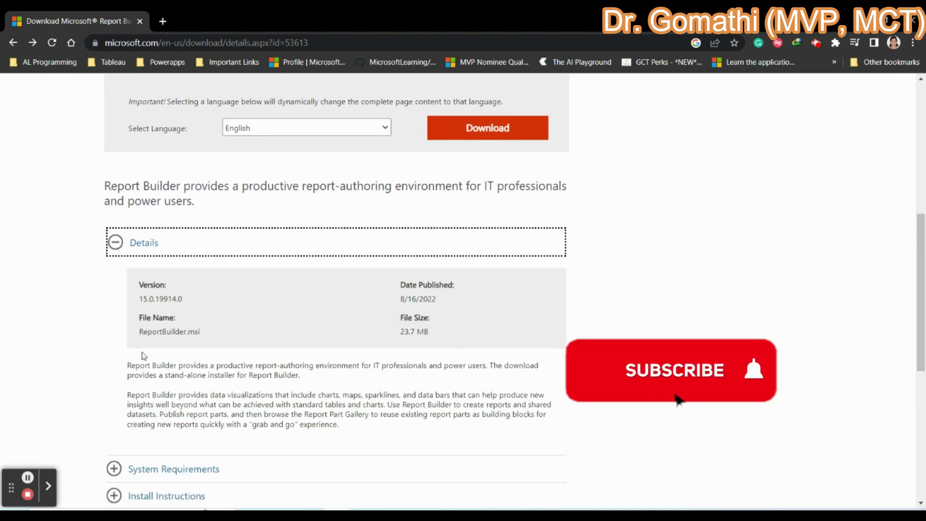
double_click(183, 298)
left_click(353, 303)
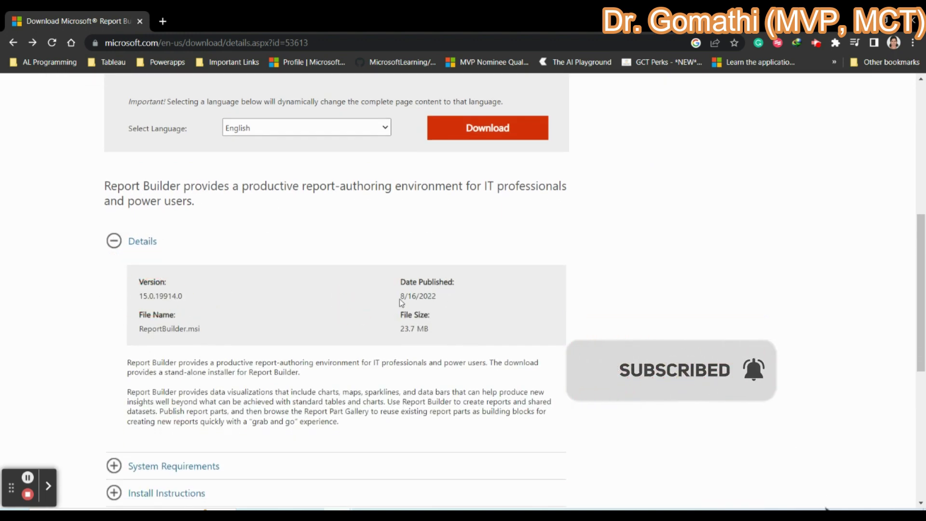
left_click(400, 298)
left_click_drag(417, 298, 455, 299)
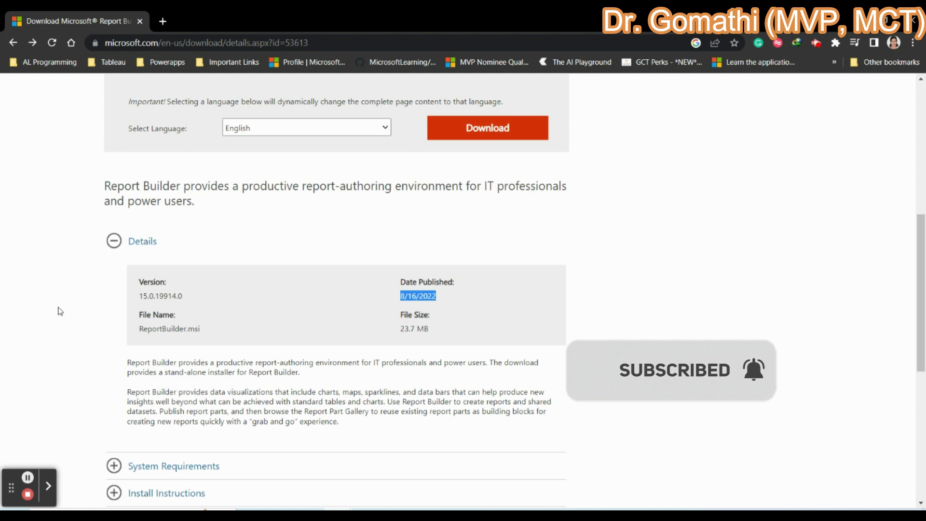
Step: Highlight the file name ReportBuilder.msi, the 23.7 MB size, and both description paragraphs
left_click_drag(127, 332, 215, 332)
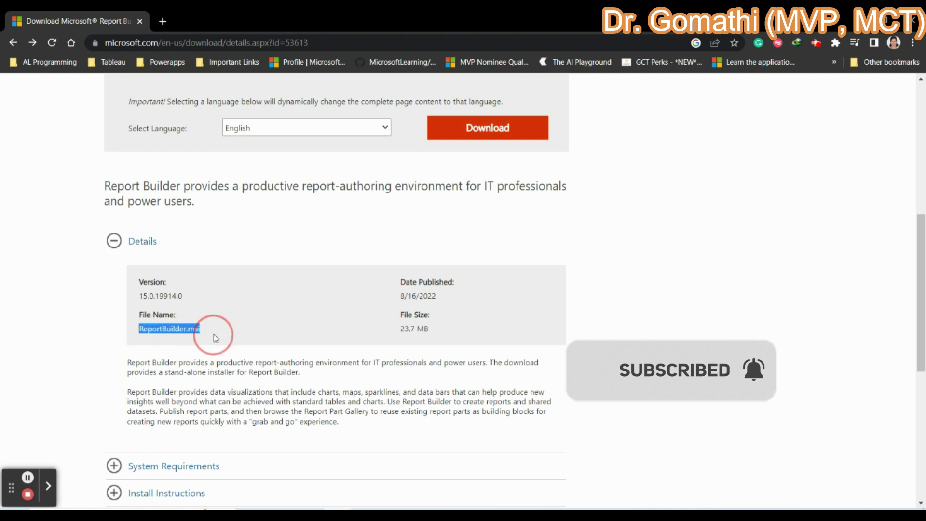
left_click(247, 320)
left_click_drag(398, 279, 443, 333)
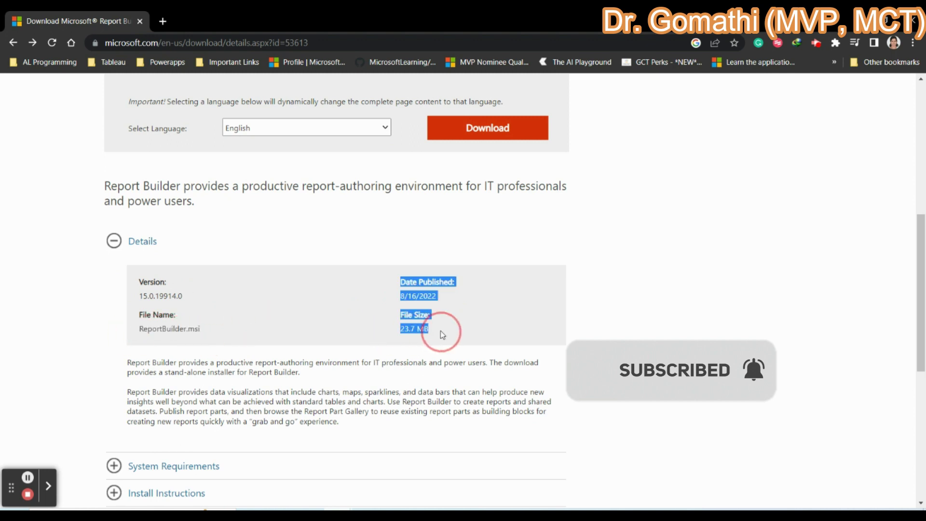
left_click(425, 337)
scroll(216, 301, "down", 3)
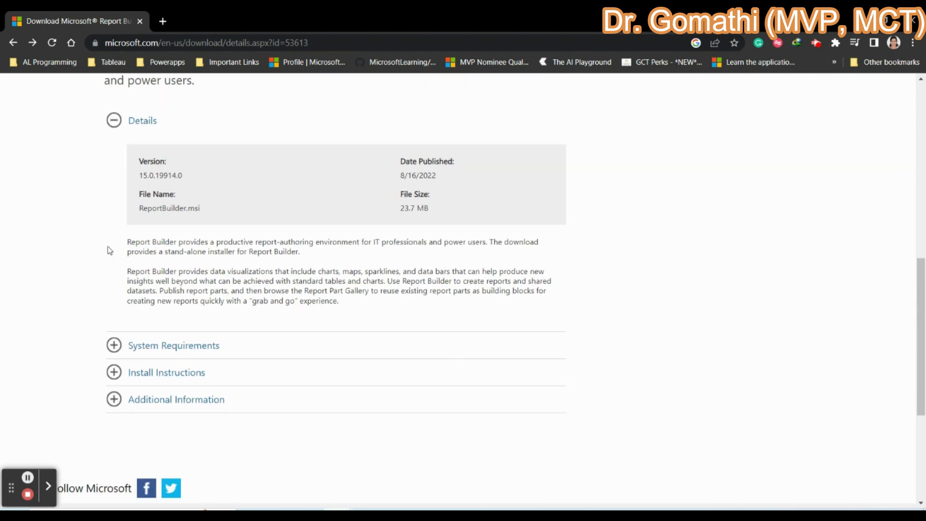
left_click_drag(108, 242, 402, 302)
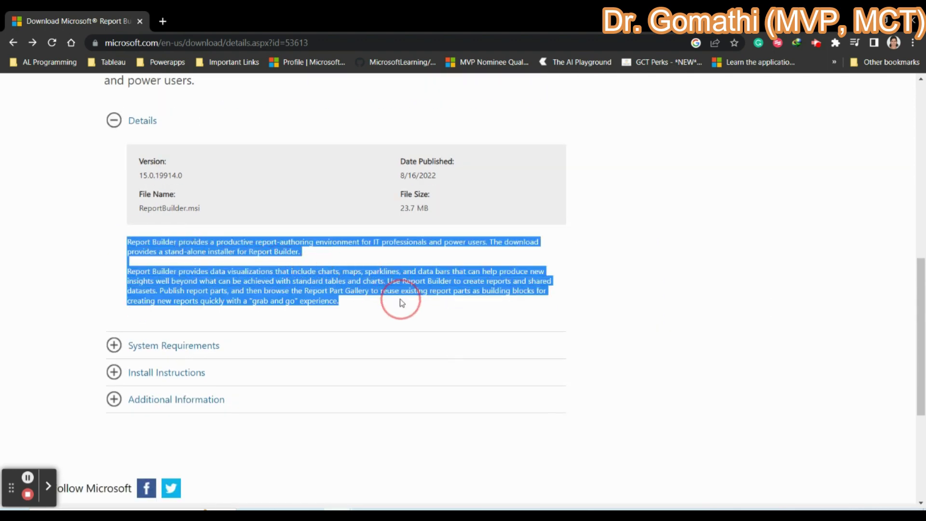
Step: Expand System Requirements and highlight the supported Windows versions and disk space and RAM needs
scroll(319, 289, "down", 3)
left_click(151, 230)
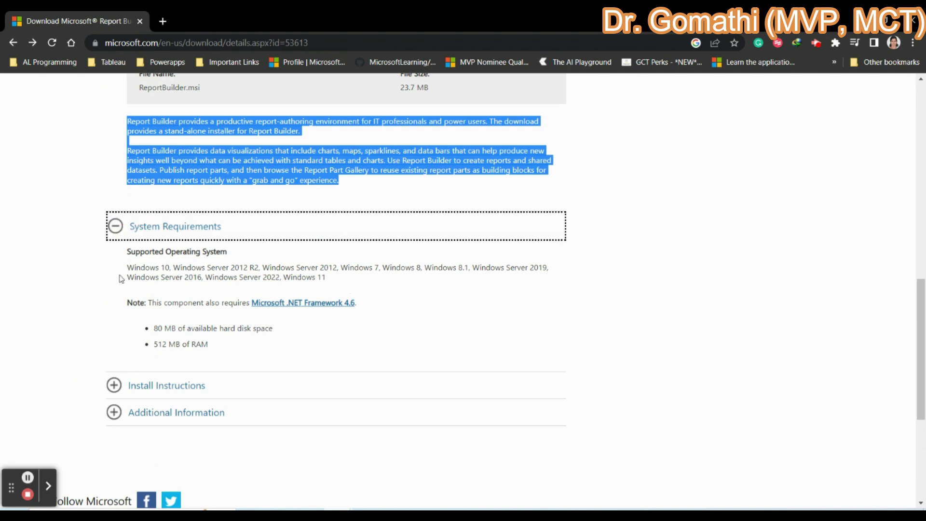
left_click_drag(125, 272, 345, 276)
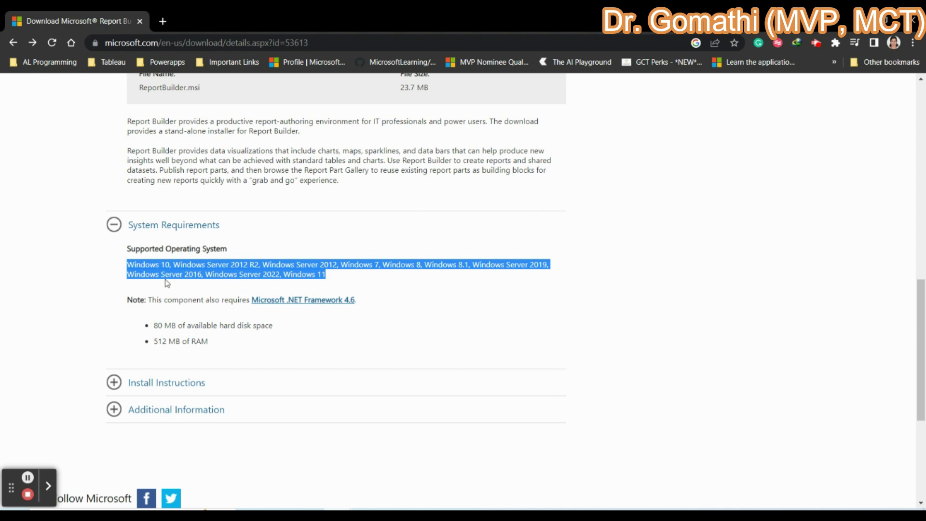
left_click_drag(118, 274, 368, 278)
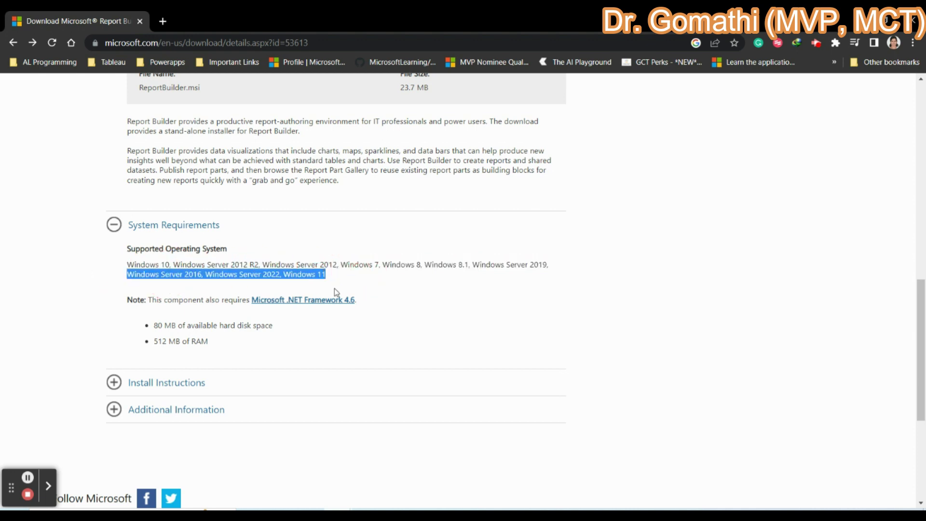
left_click(185, 309)
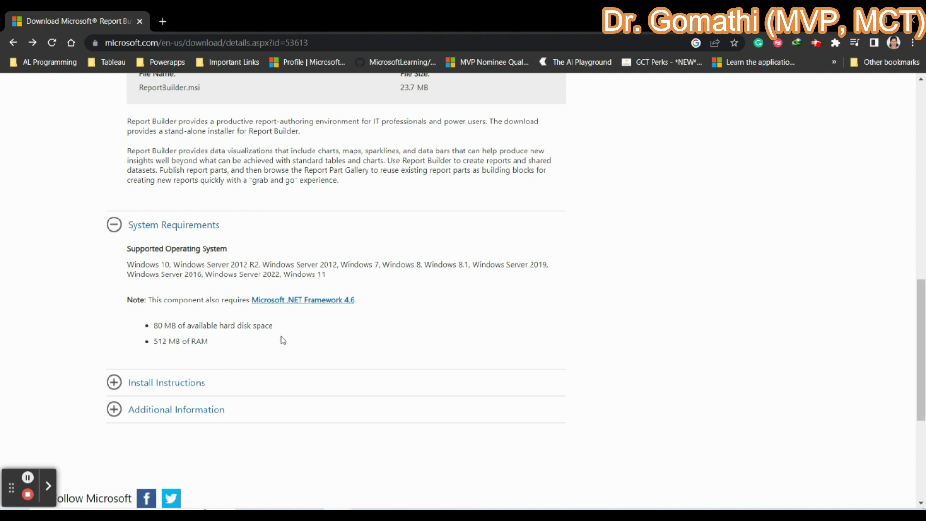
left_click_drag(149, 328, 295, 337)
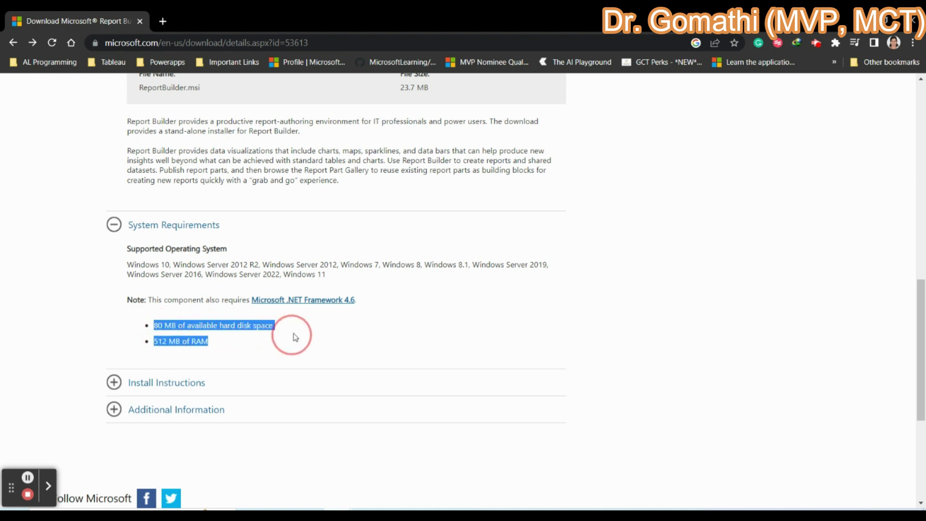
left_click(250, 347)
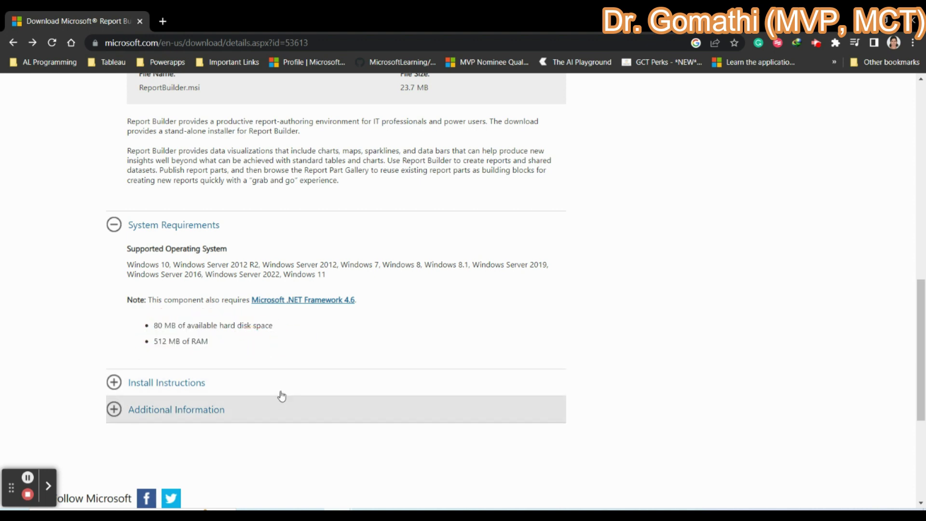
Step: Expand Install Instructions, highlight the installation steps, then expand Additional Information
left_click(128, 393)
scroll(321, 378, "down", 4)
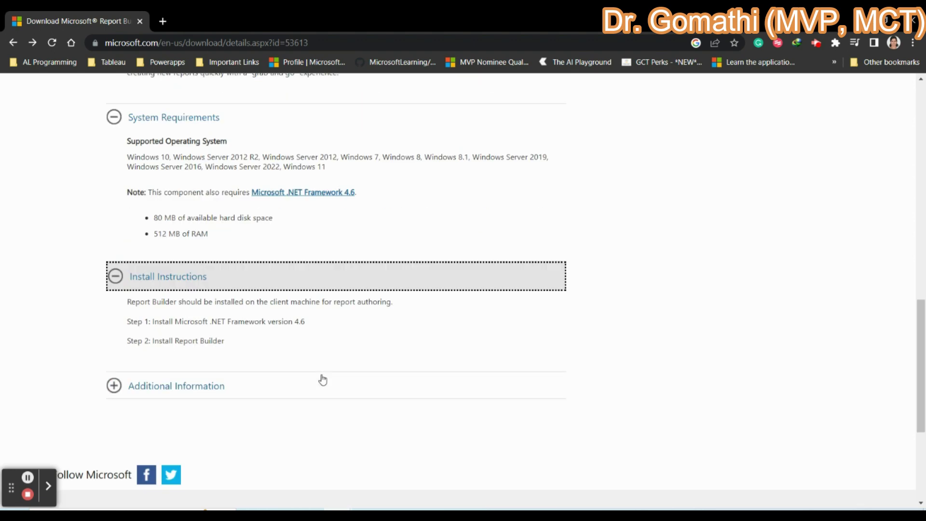
left_click_drag(274, 273, 126, 201)
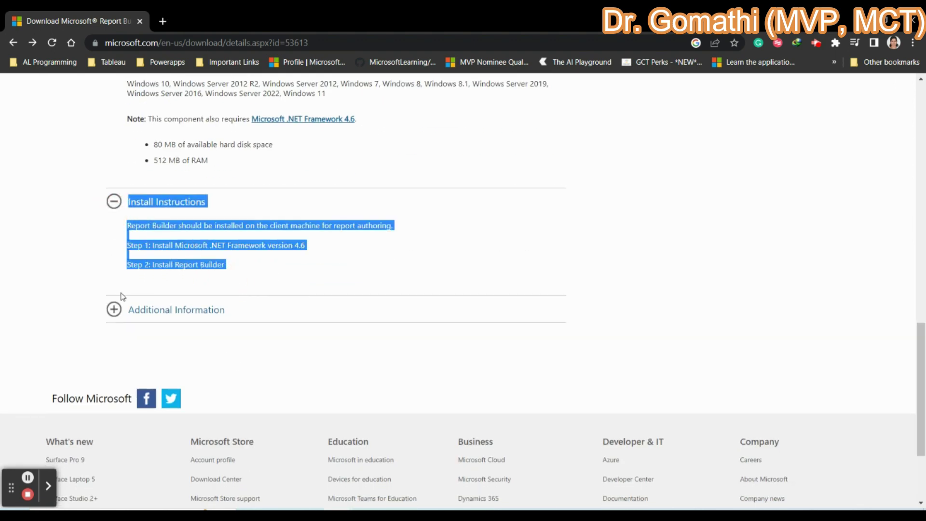
left_click(68, 259)
left_click(121, 310)
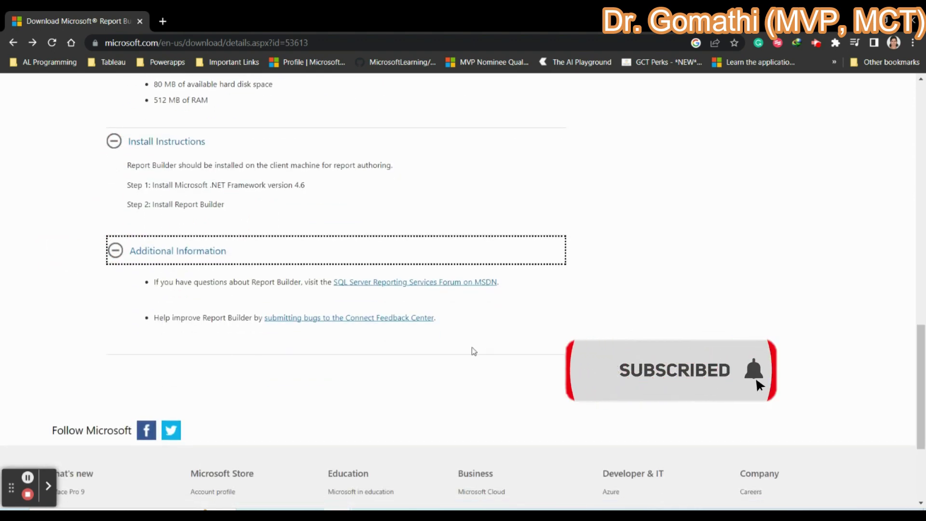
scroll(409, 403, "up", 15)
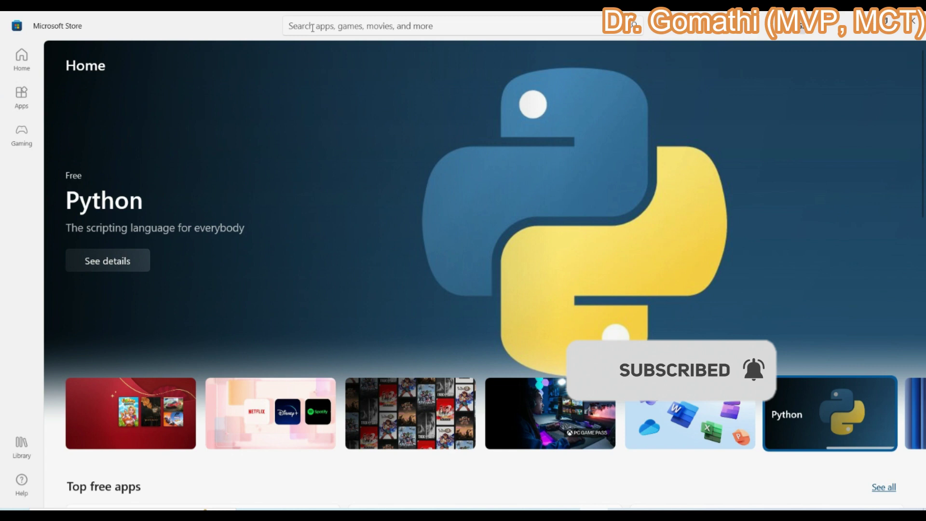
Step: Search the Store for 'report builder' and read Power BI Report Builder's full description
left_click(312, 28)
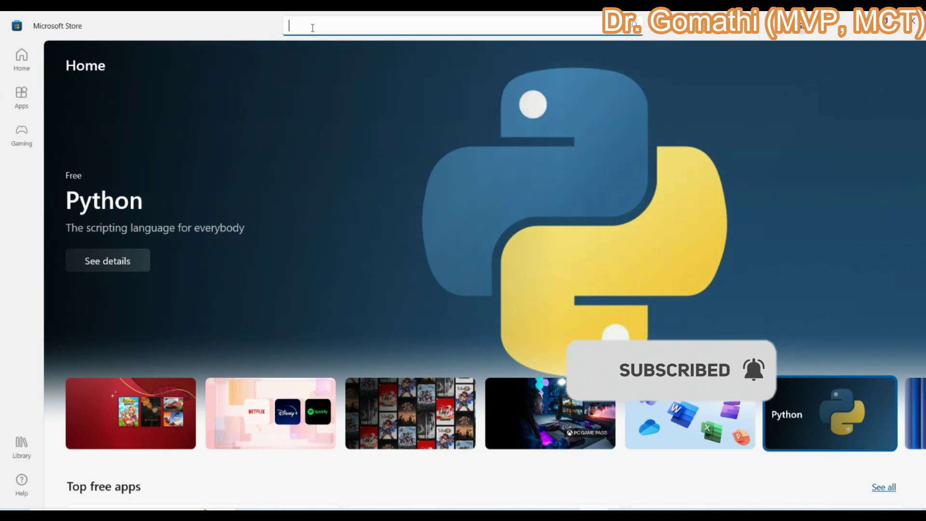
type("report buil")
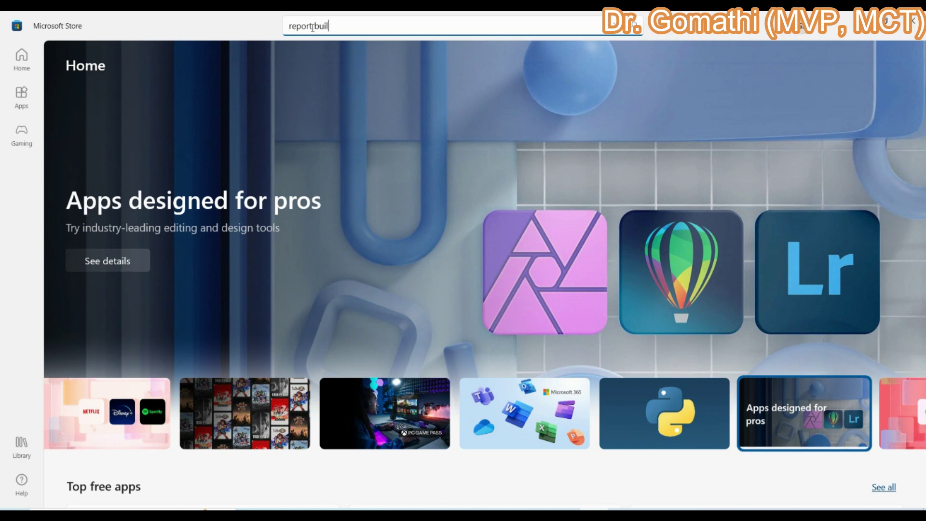
type("der")
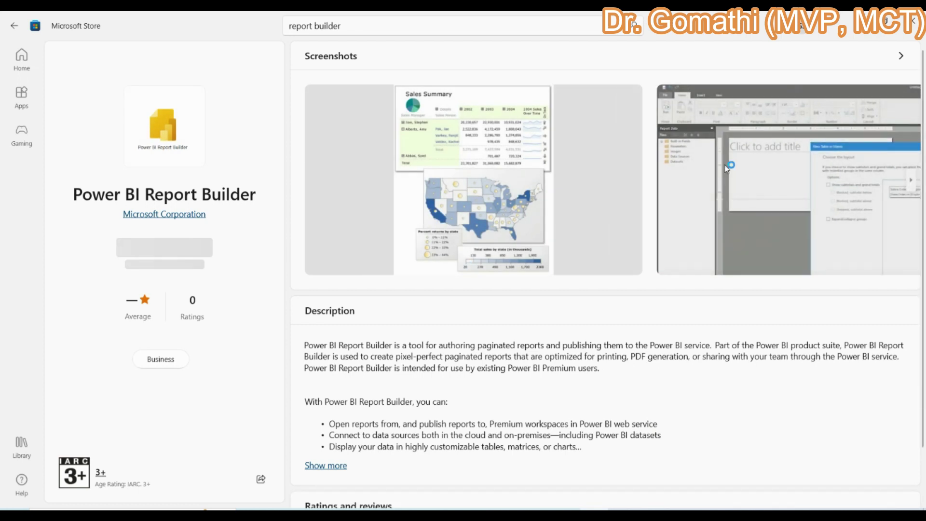
scroll(584, 394, "down", 2)
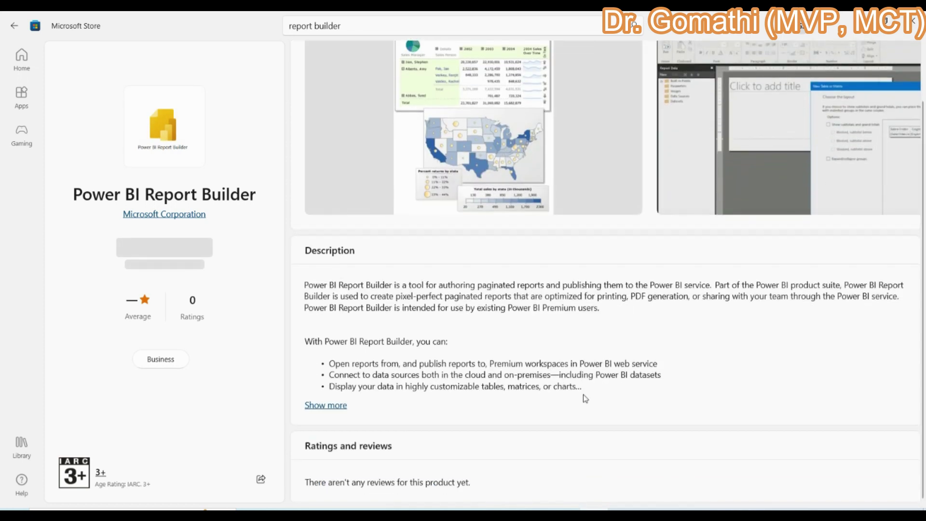
left_click(326, 405)
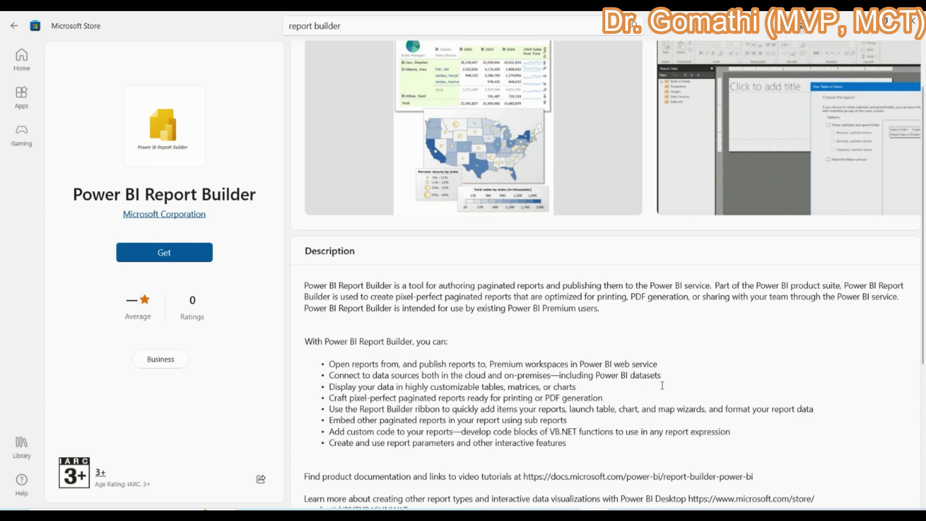
scroll(713, 396, "down", 5)
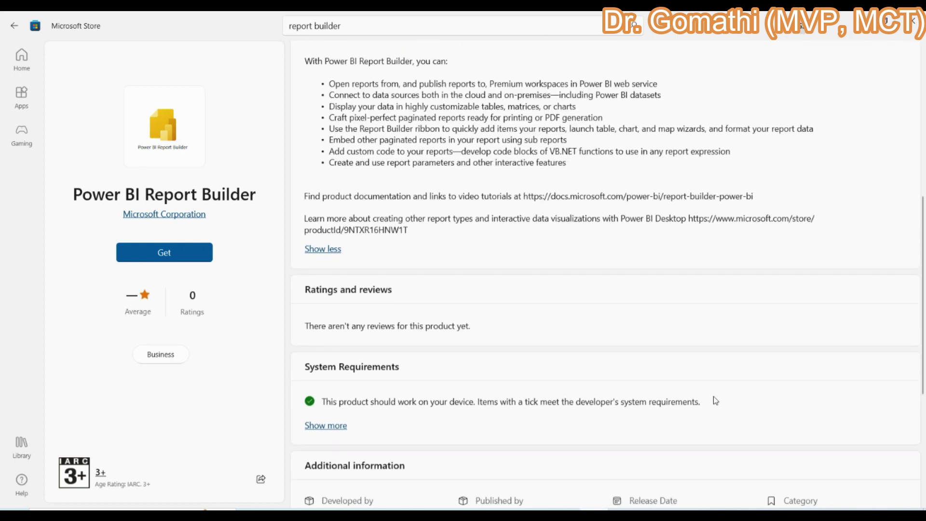
scroll(717, 387, "down", 5)
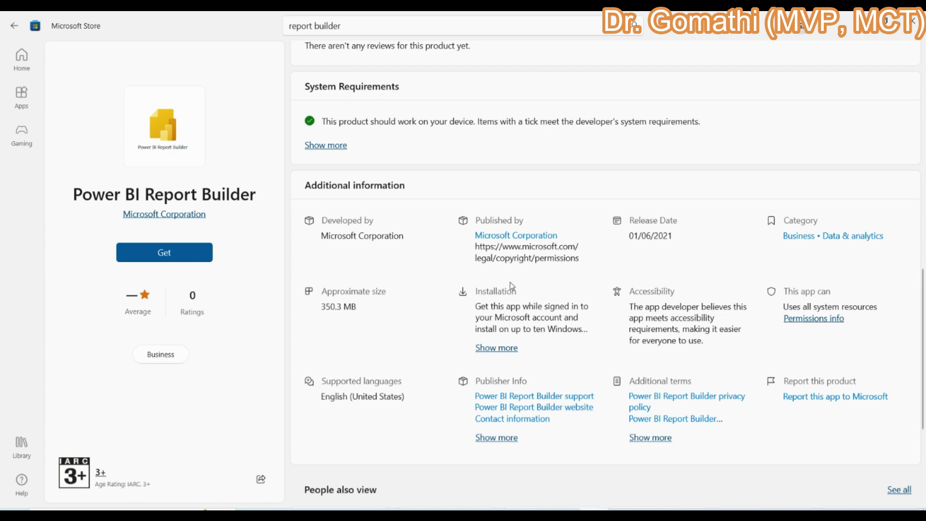
scroll(513, 285, "down", 4)
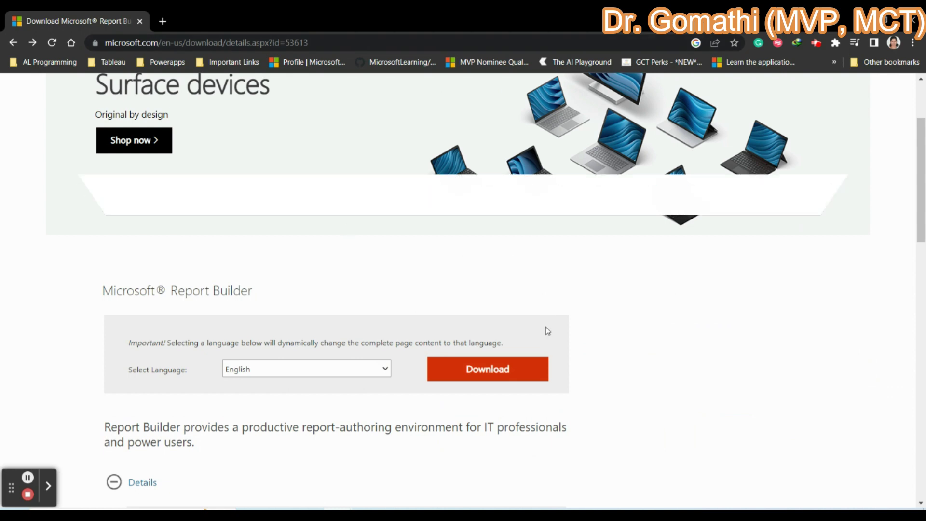
Step: Keep English as the language and download the 23.7 MB ReportBuilder.msi installer
scroll(717, 382, "down", 3)
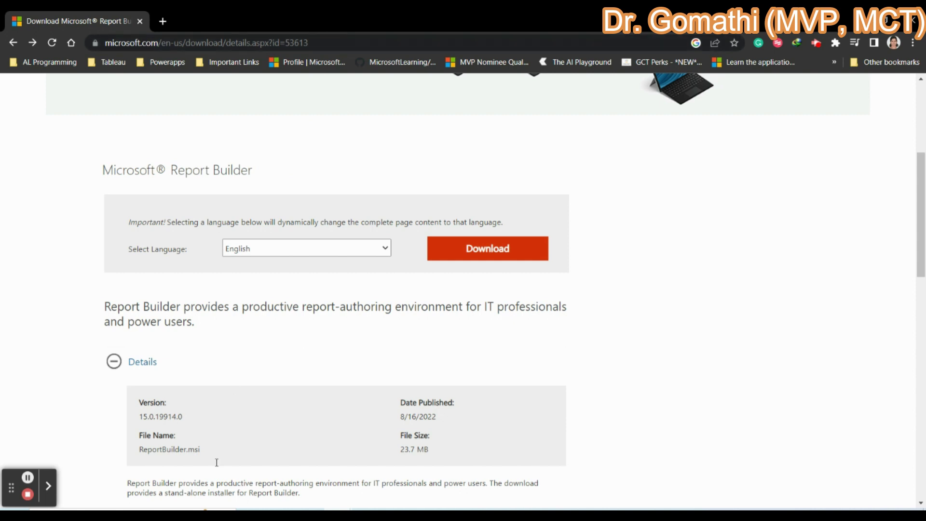
left_click_drag(189, 449, 199, 450)
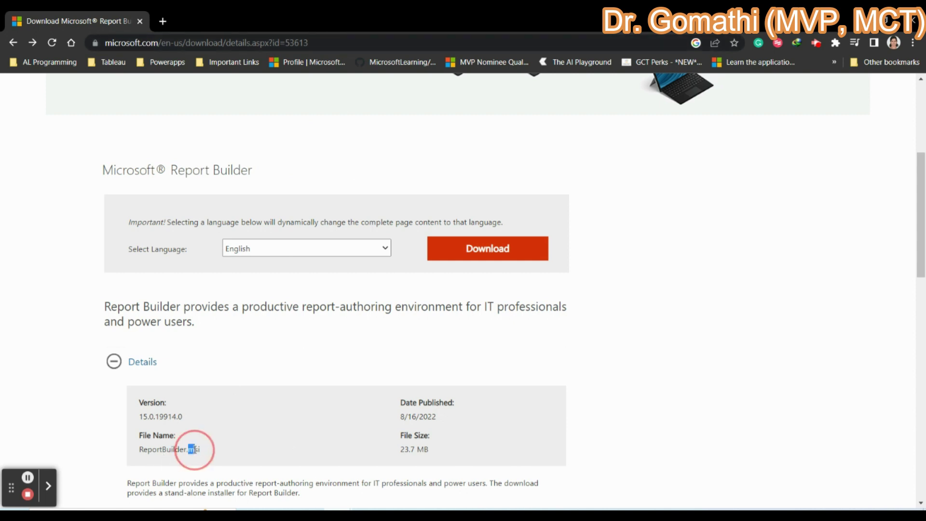
left_click(48, 487)
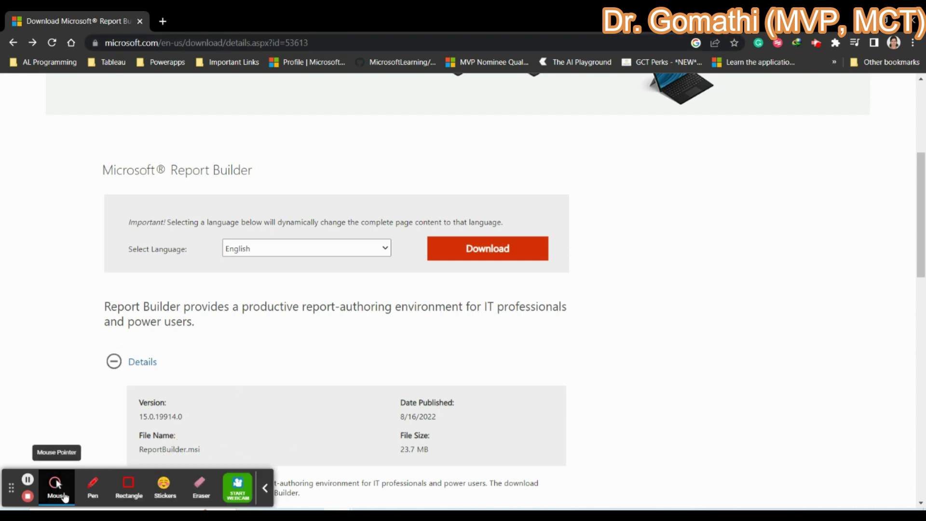
left_click(93, 488)
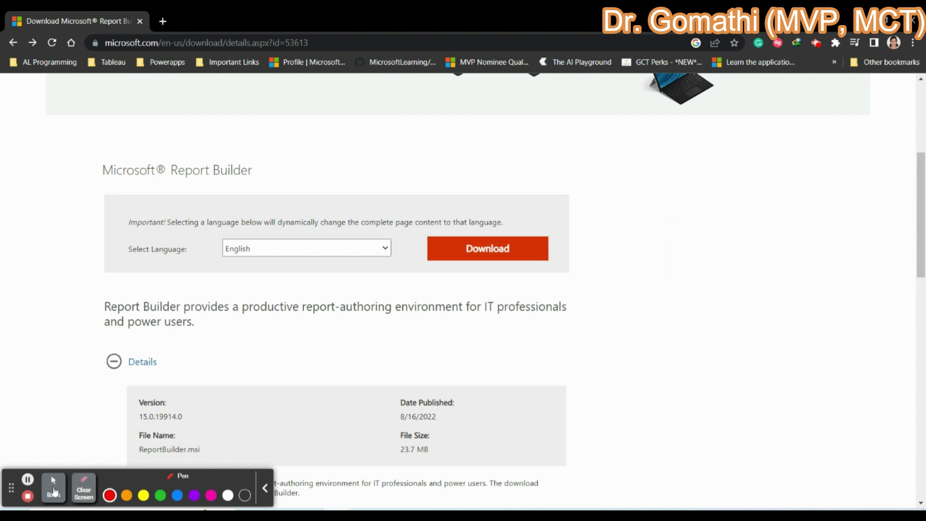
left_click(126, 495)
left_click(54, 488)
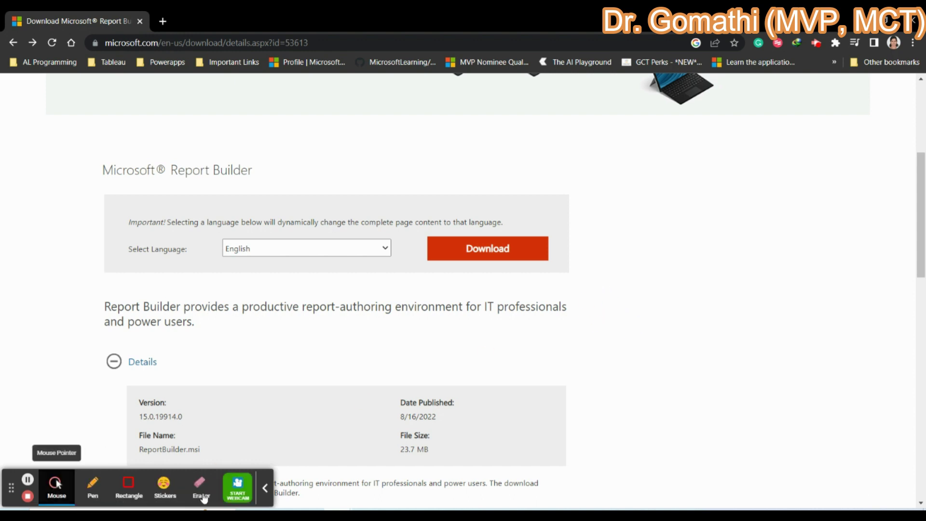
left_click(267, 488)
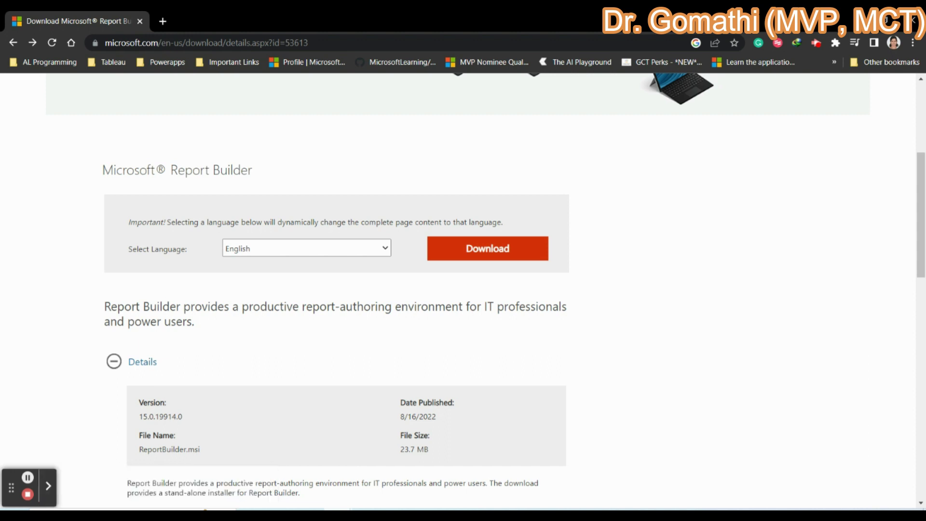
left_click(487, 256)
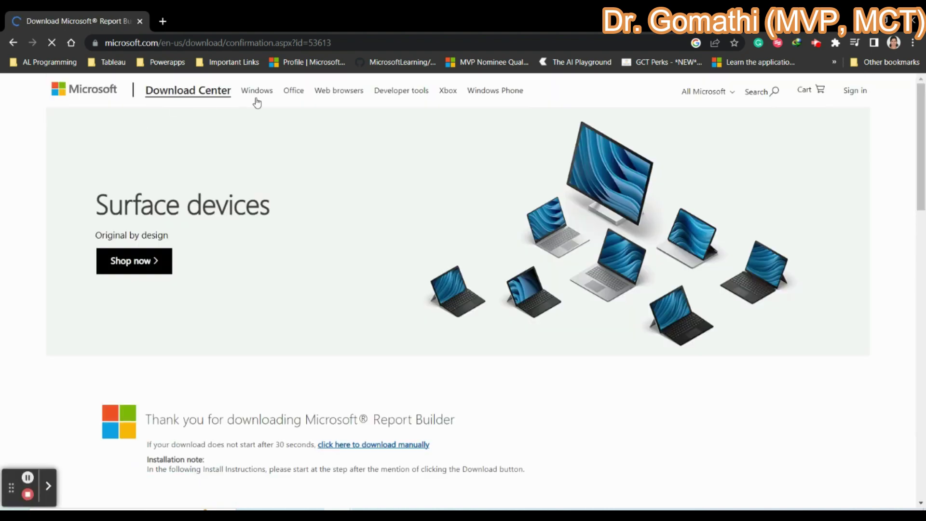
Step: Pick a different save folder for ReportBuilder.msi in IDM and clear the file name field
scroll(575, 363, "down", 4)
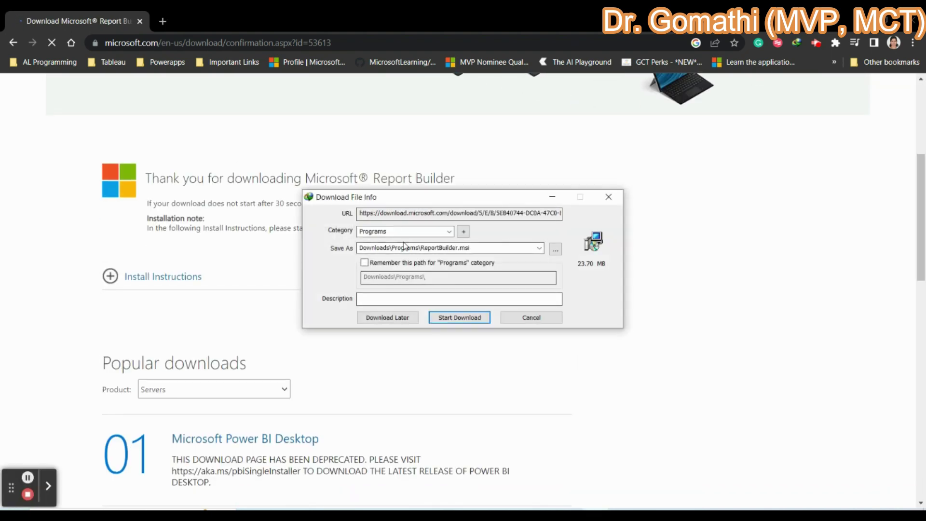
left_click(556, 249)
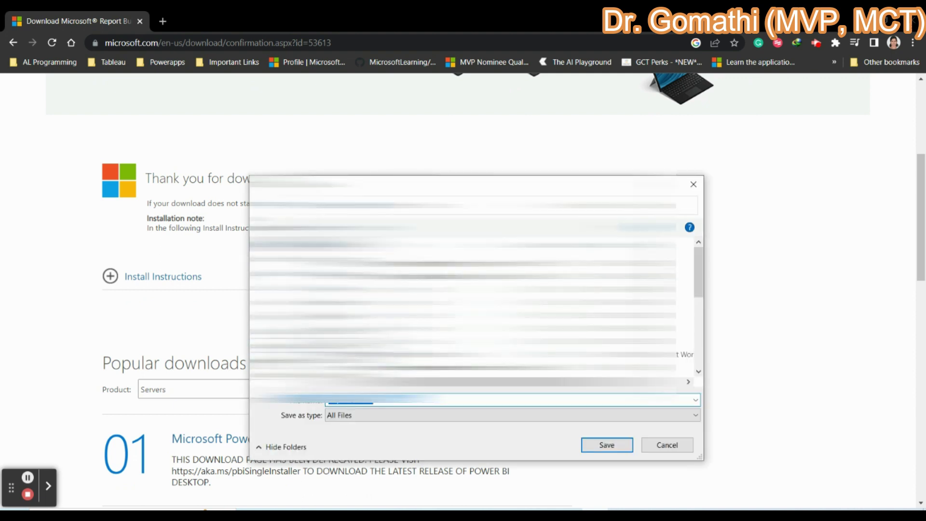
scroll(463, 308, "down", 3)
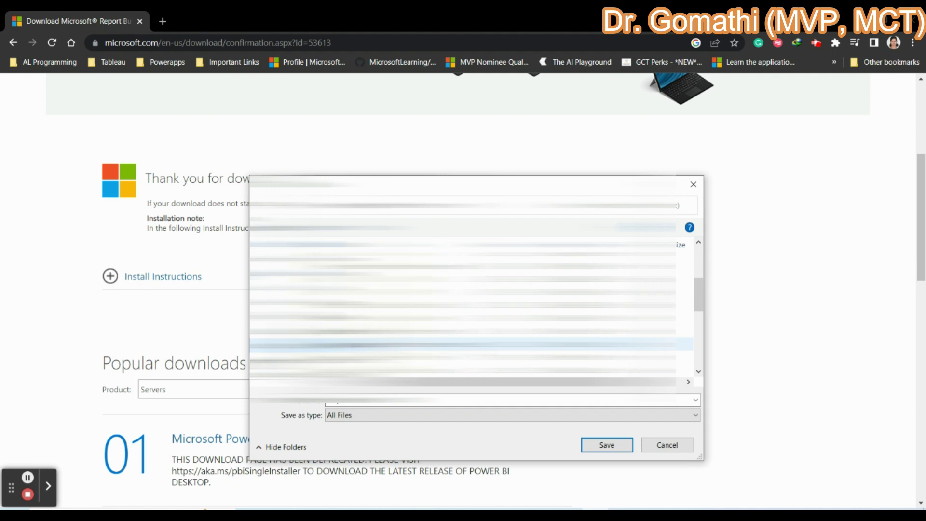
scroll(463, 309, "down", 2)
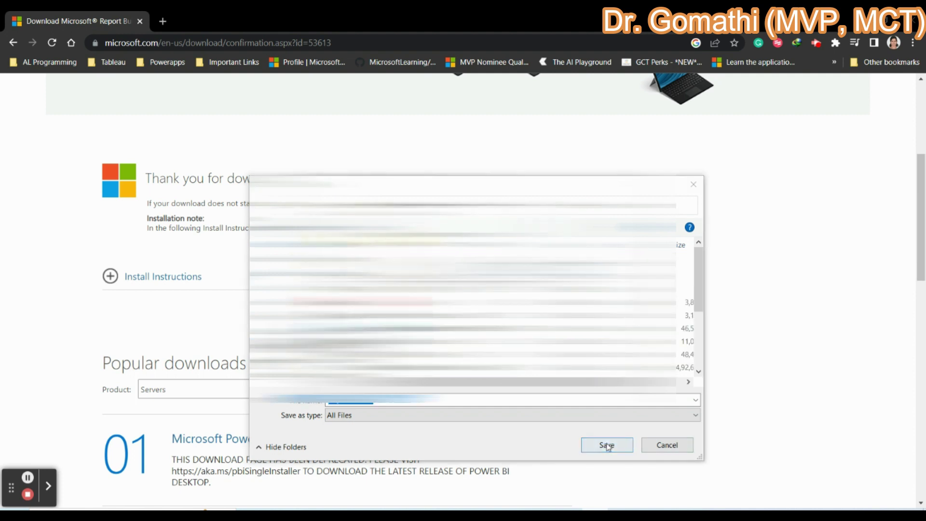
left_click(409, 400)
key("BackSpace")
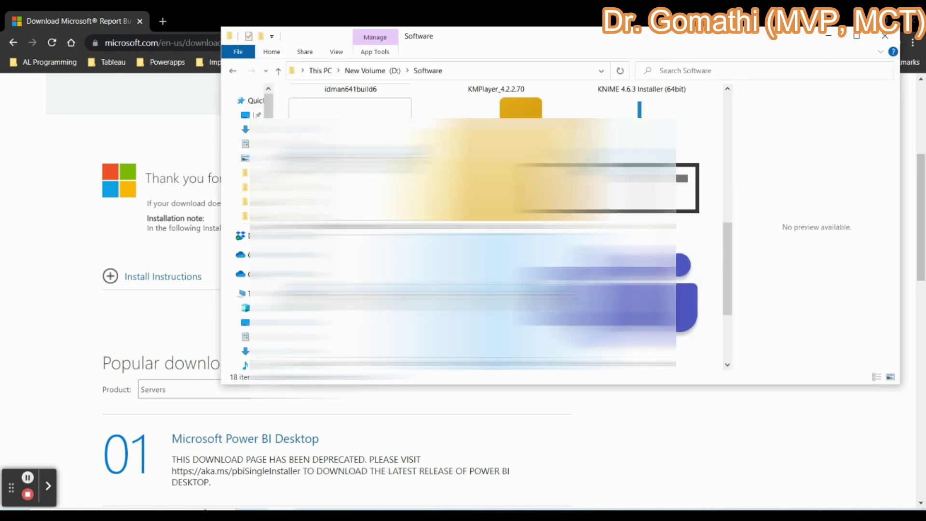
Step: Install the ReportBuilder1 package from D:\Software via its context menu
right_click(486, 320)
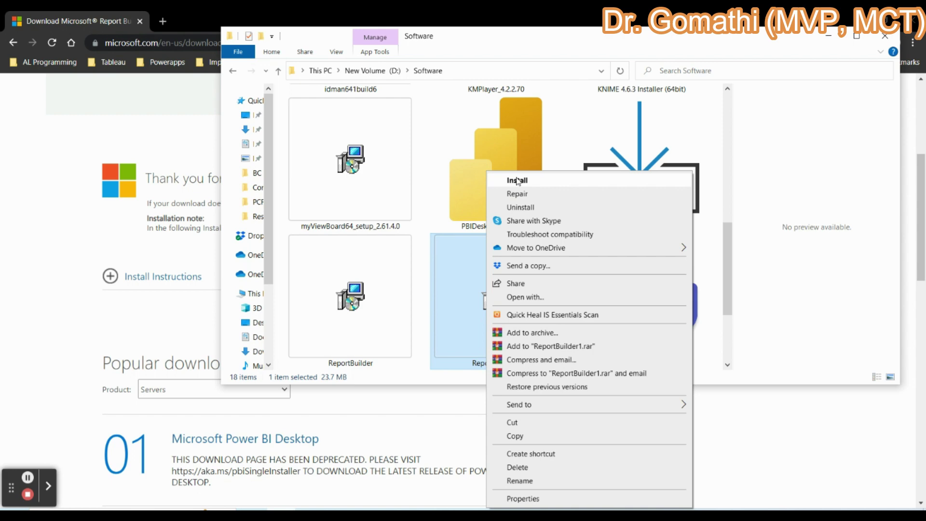
double_click(475, 335)
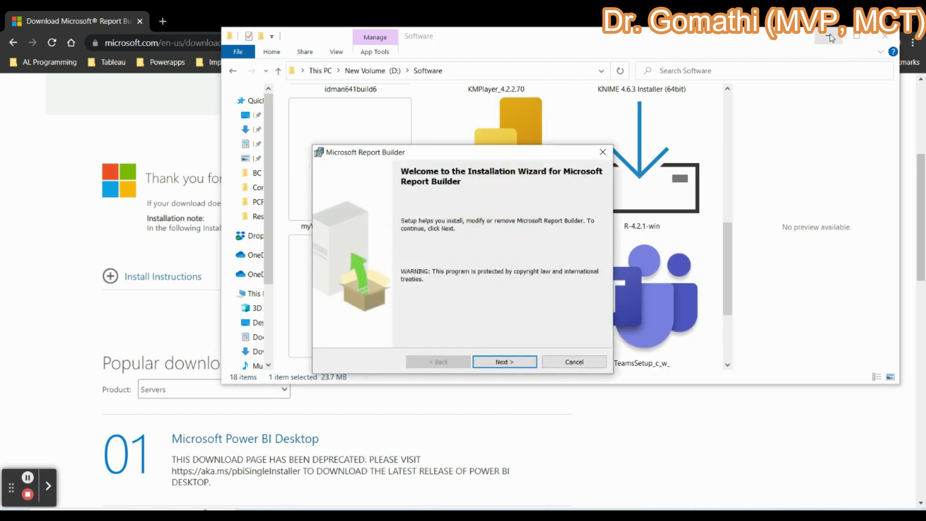
Step: Move past the welcome page and accept the Report Builder license terms
left_click(828, 35)
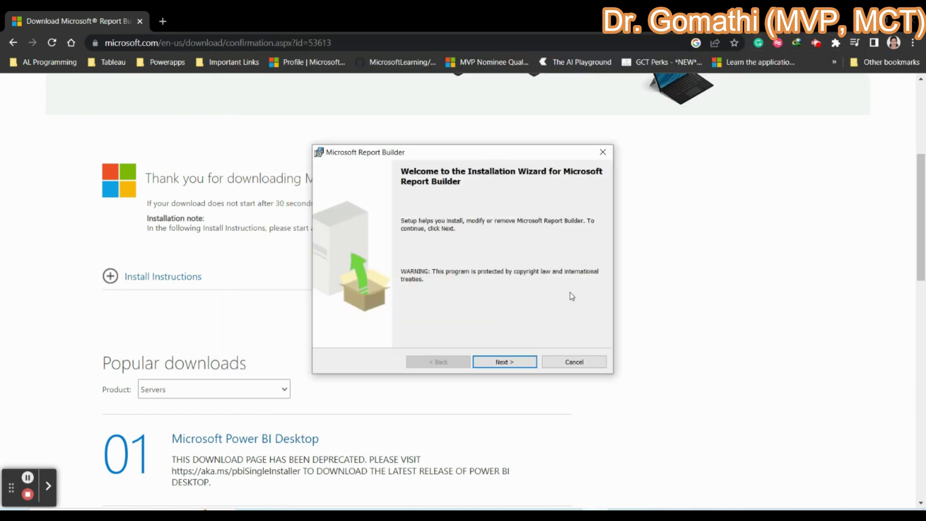
left_click(502, 364)
left_click(375, 320)
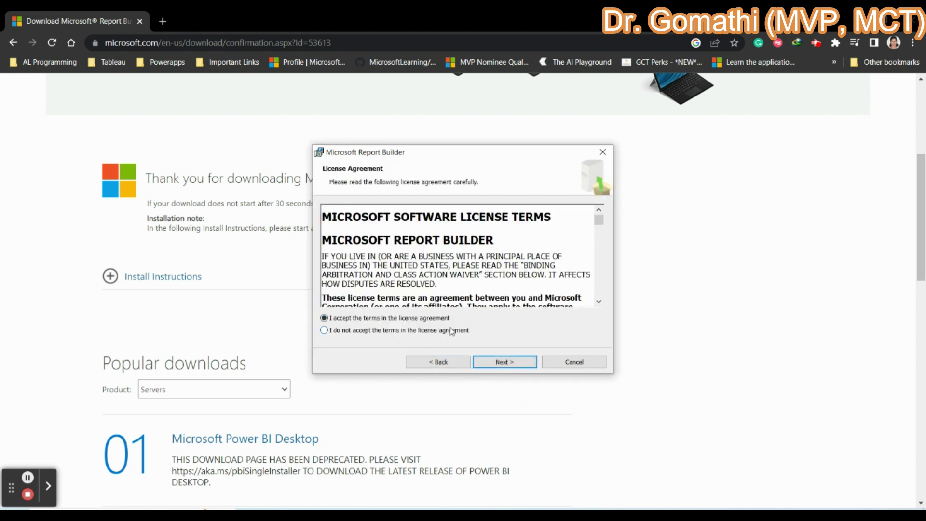
left_click(505, 362)
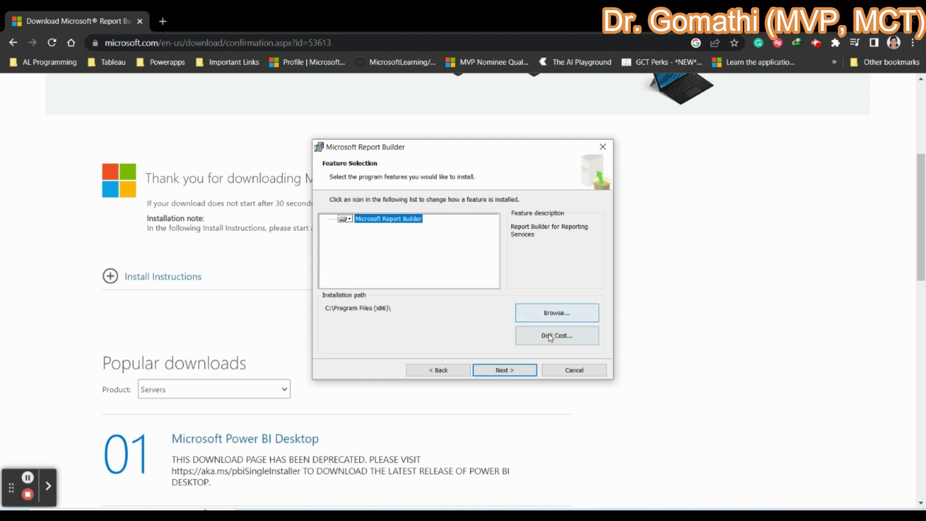
Step: Set the install location to a new 'Report Builder' folder on New Volume (D:)
left_click(550, 316)
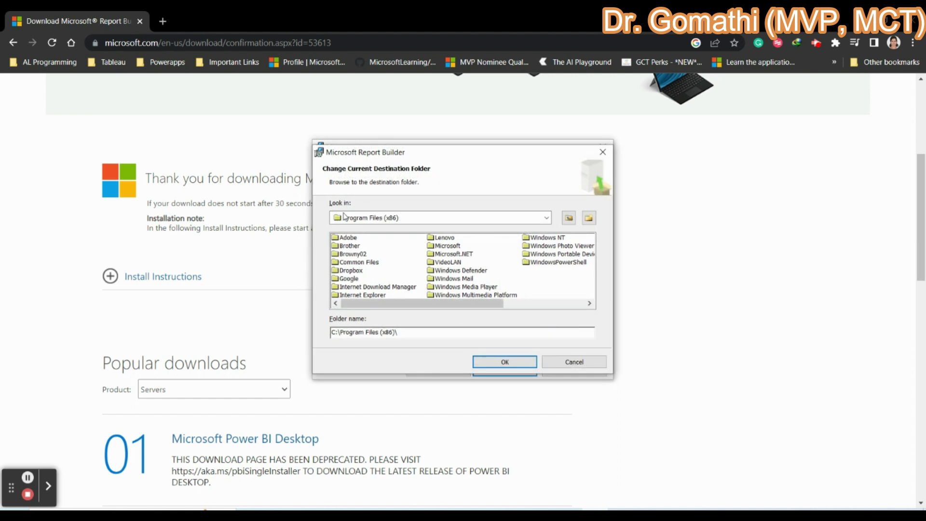
left_click(547, 218)
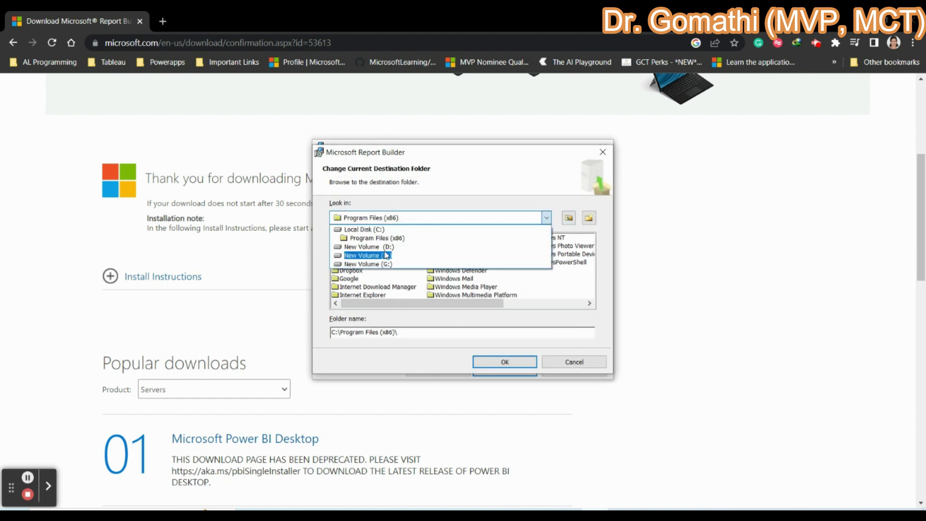
left_click(369, 247)
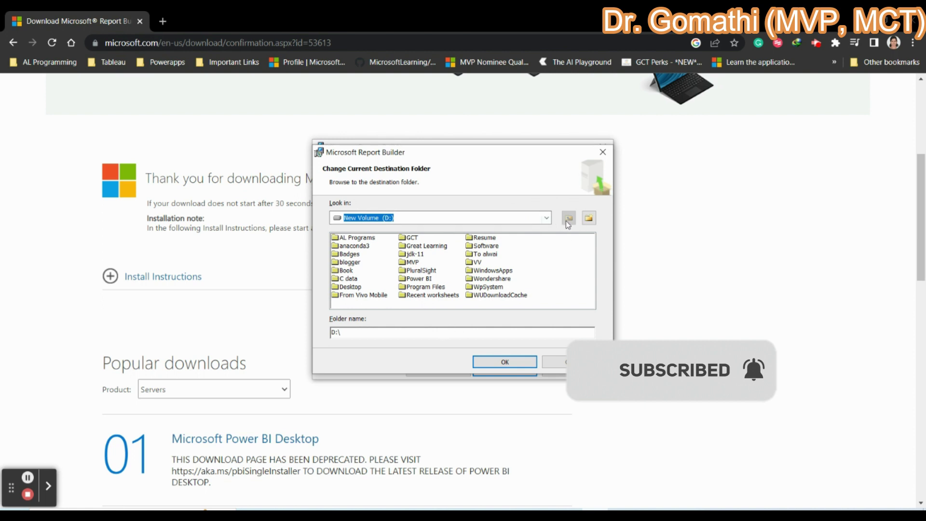
left_click(589, 218)
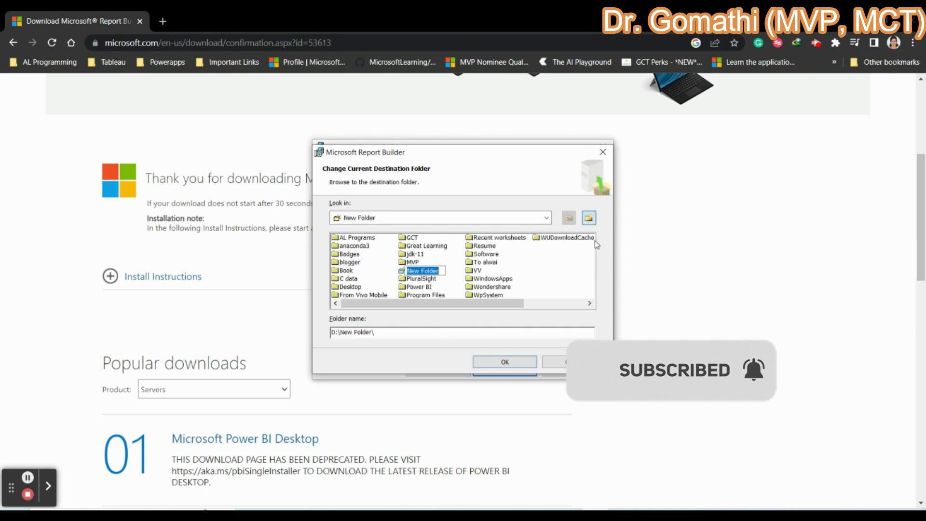
type("Report ")
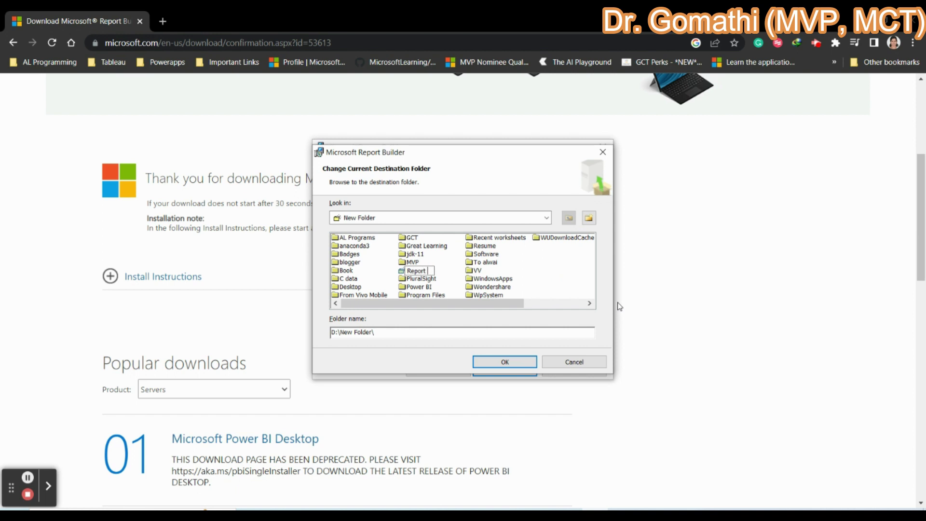
type("Builder")
key("Return")
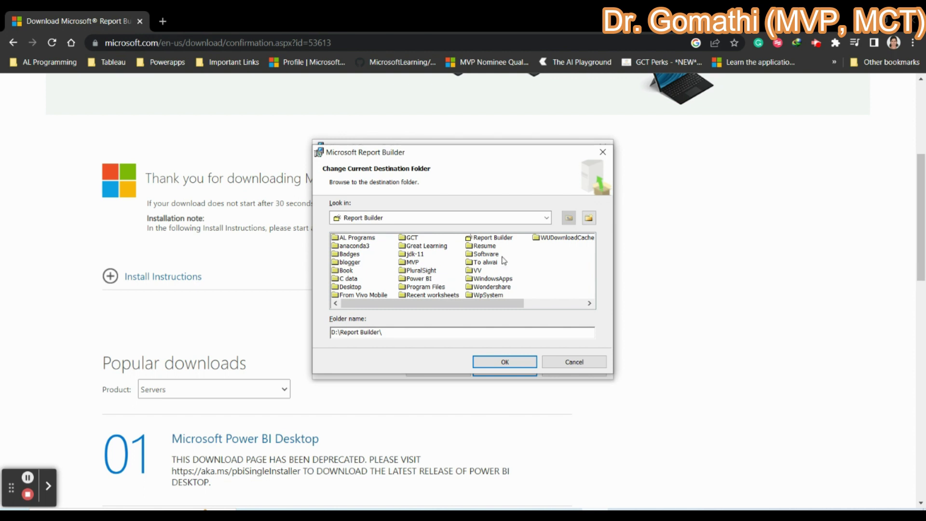
left_click(509, 364)
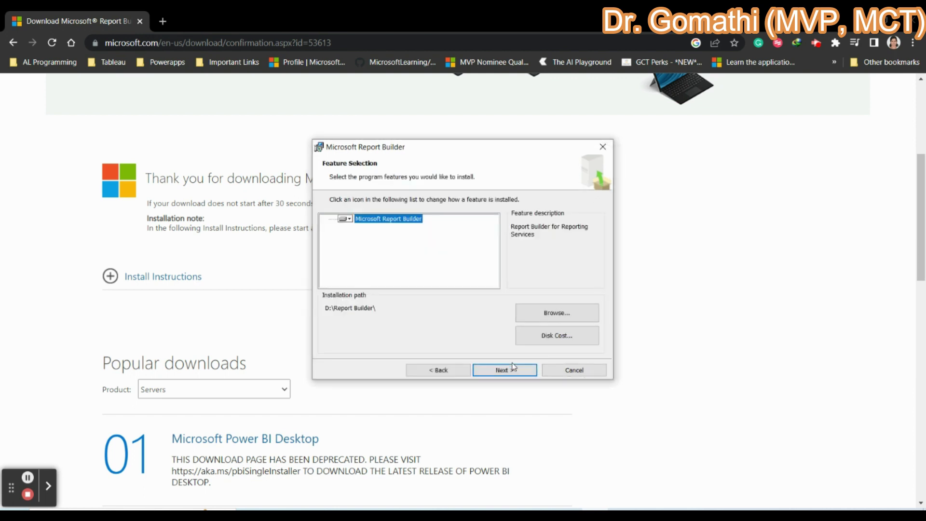
Step: Check disk cost, leave the target server URL blank, install, and finish setup
left_click(545, 336)
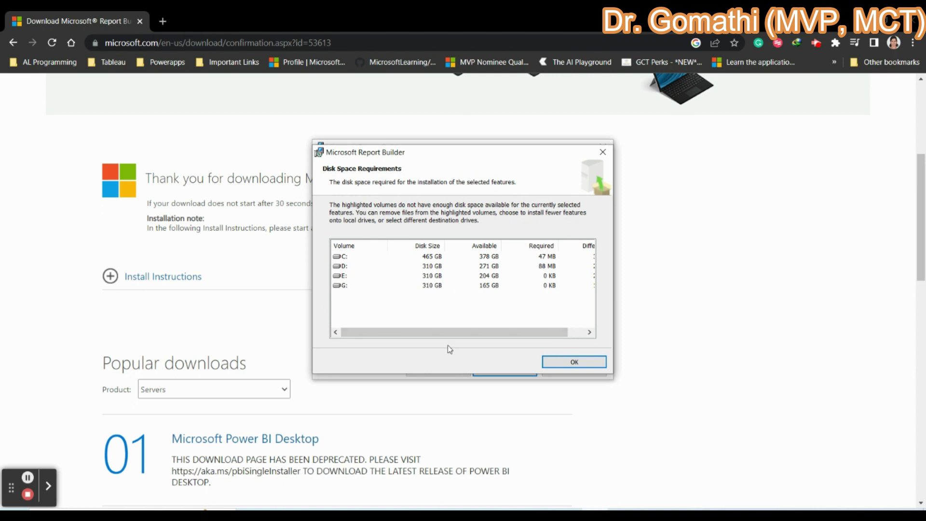
left_click(590, 362)
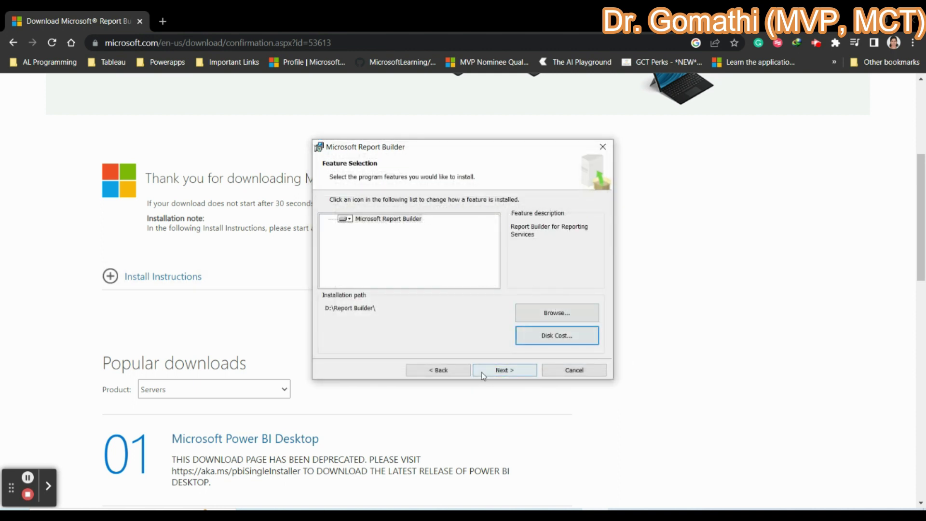
left_click(508, 370)
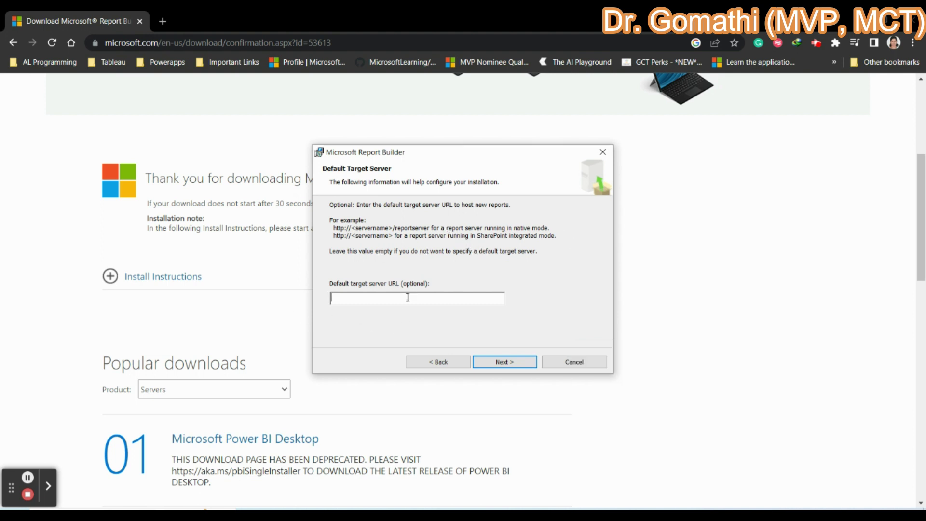
left_click(496, 366)
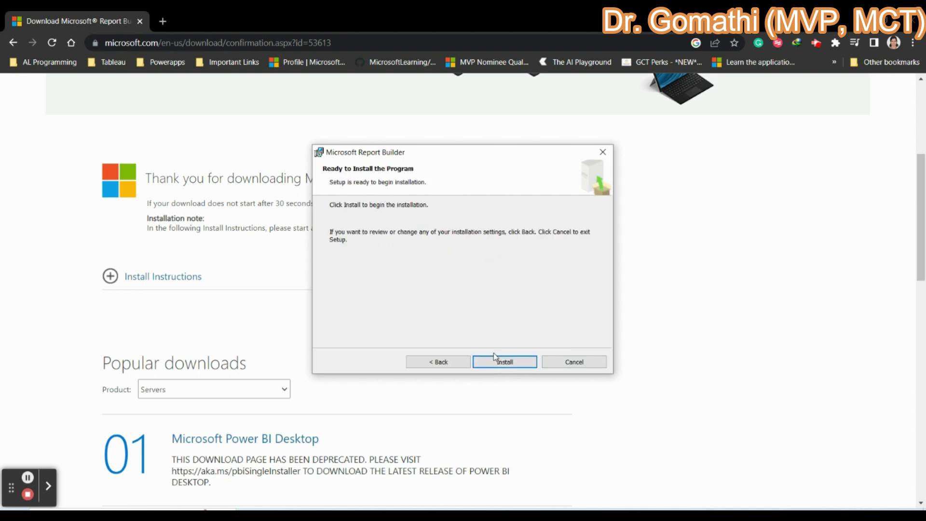
left_click(497, 364)
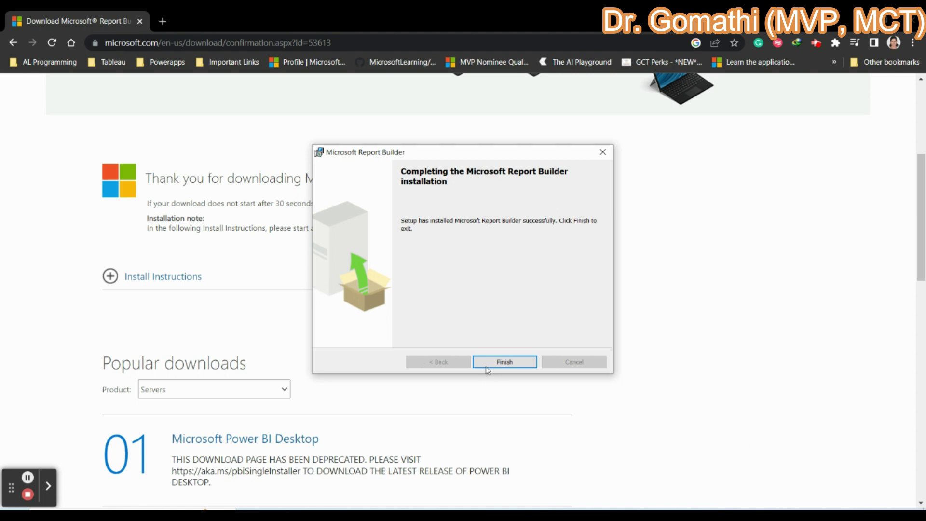
left_click(505, 362)
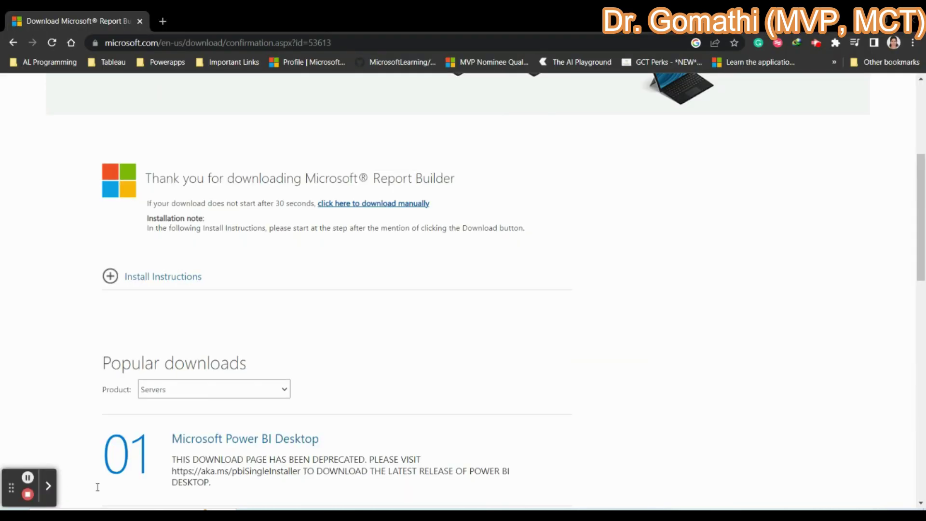
Step: Search Windows for 'report' to find the installed Report Builder app
key("super+s")
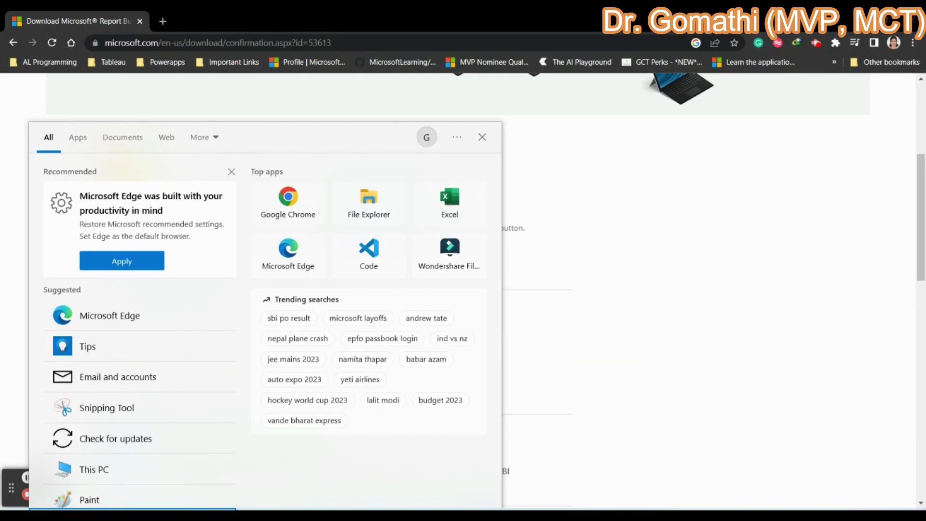
type("rep")
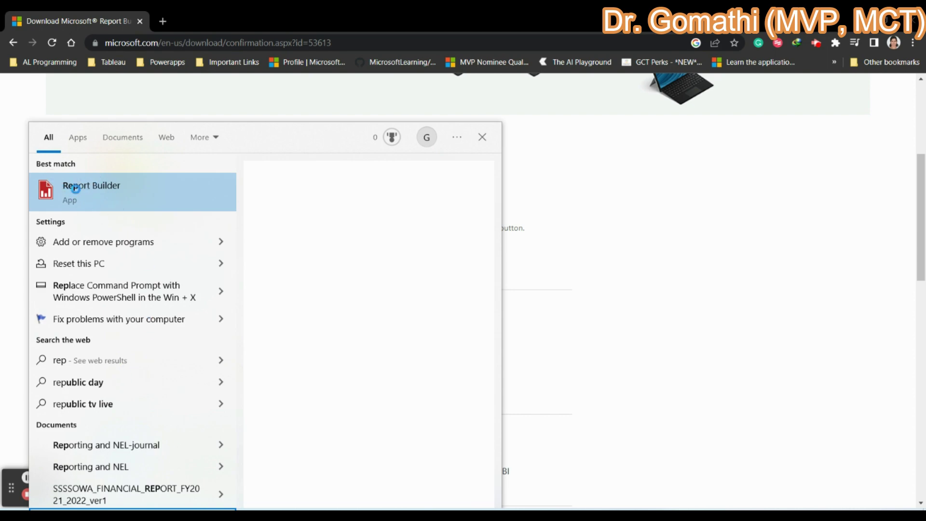
type("ort")
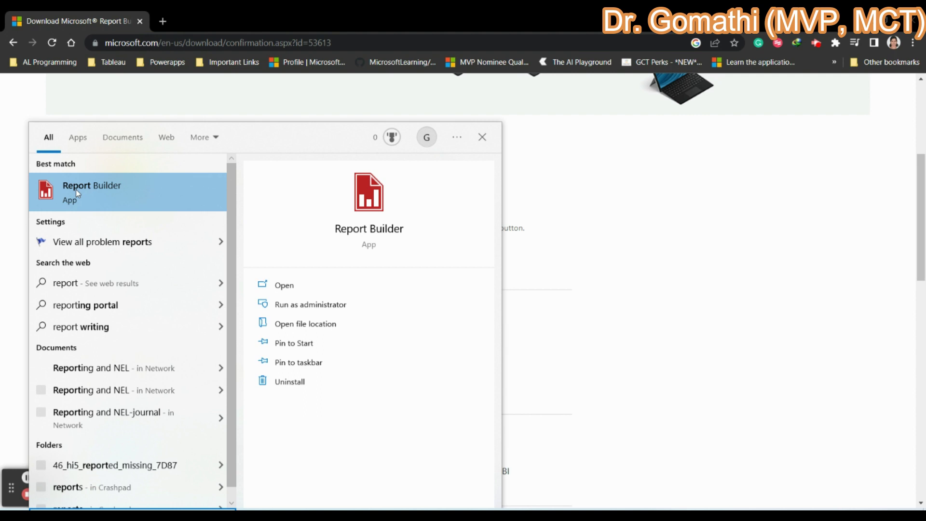